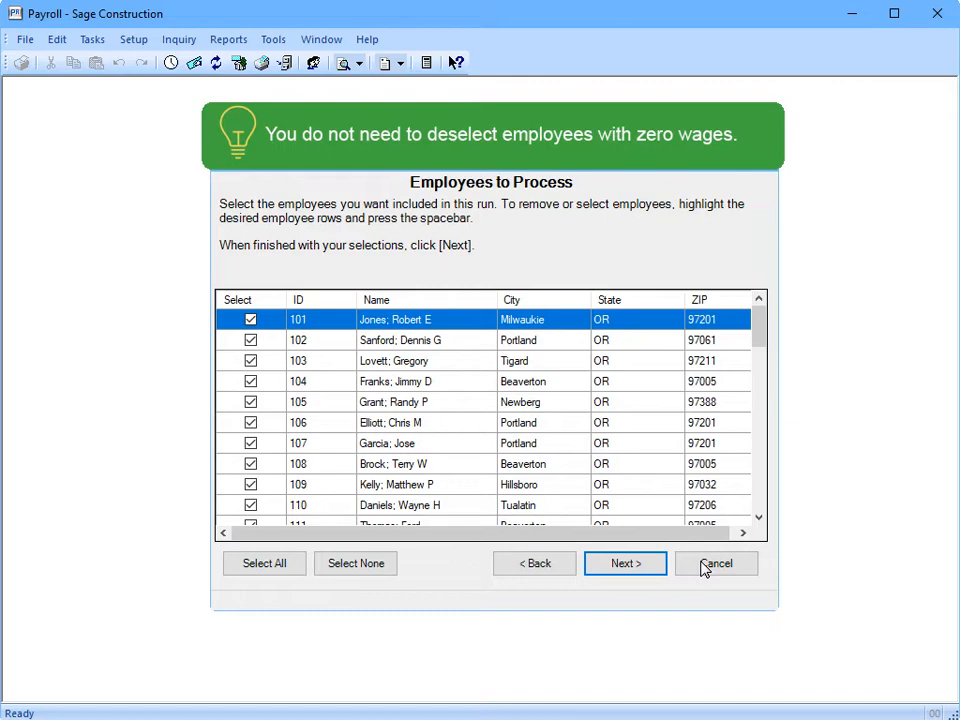
# Keep all employees checked on Employees to Process and continue
pyautogui.click(600, 566)
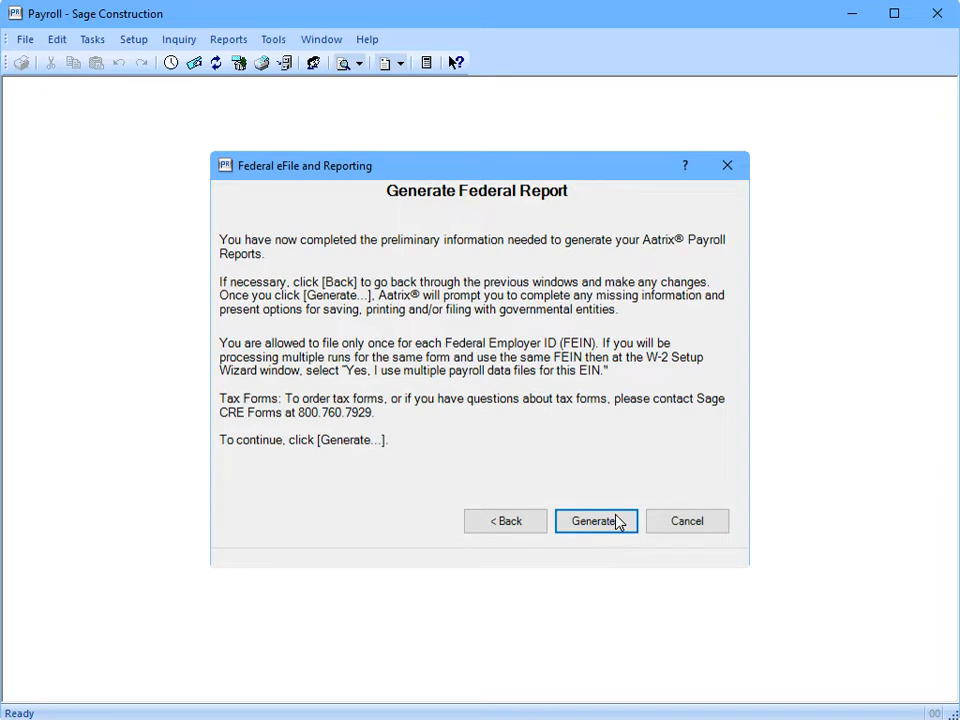
# Generate the federal report to launch the W-2 Setup Wizard
pyautogui.click(597, 521)
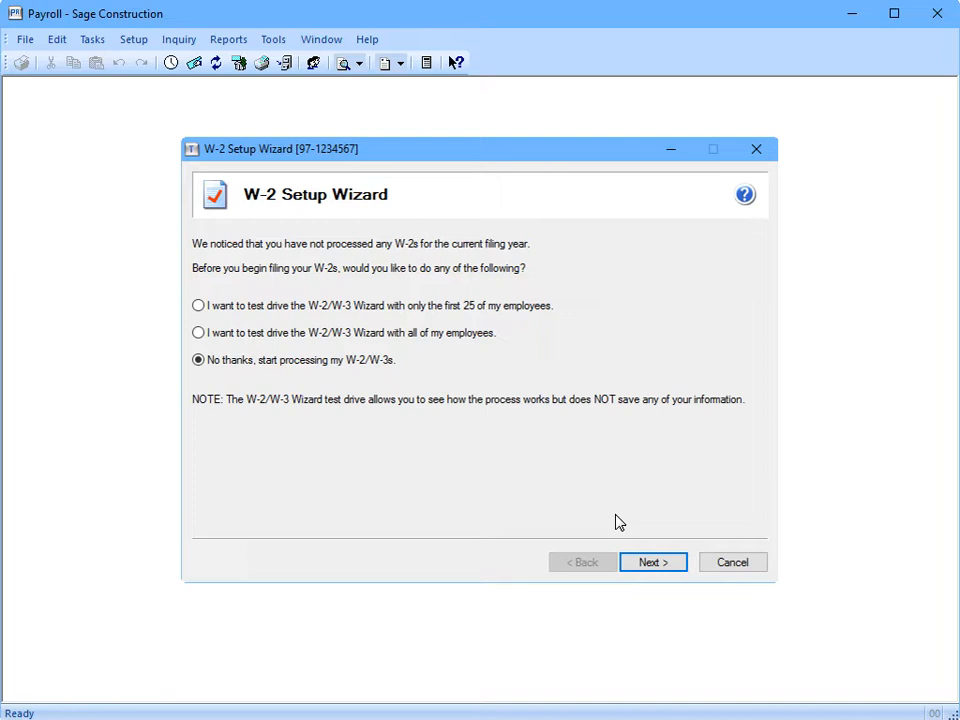
# Skip the test drive and accept the stored FEIN and company information
pyautogui.click(677, 562)
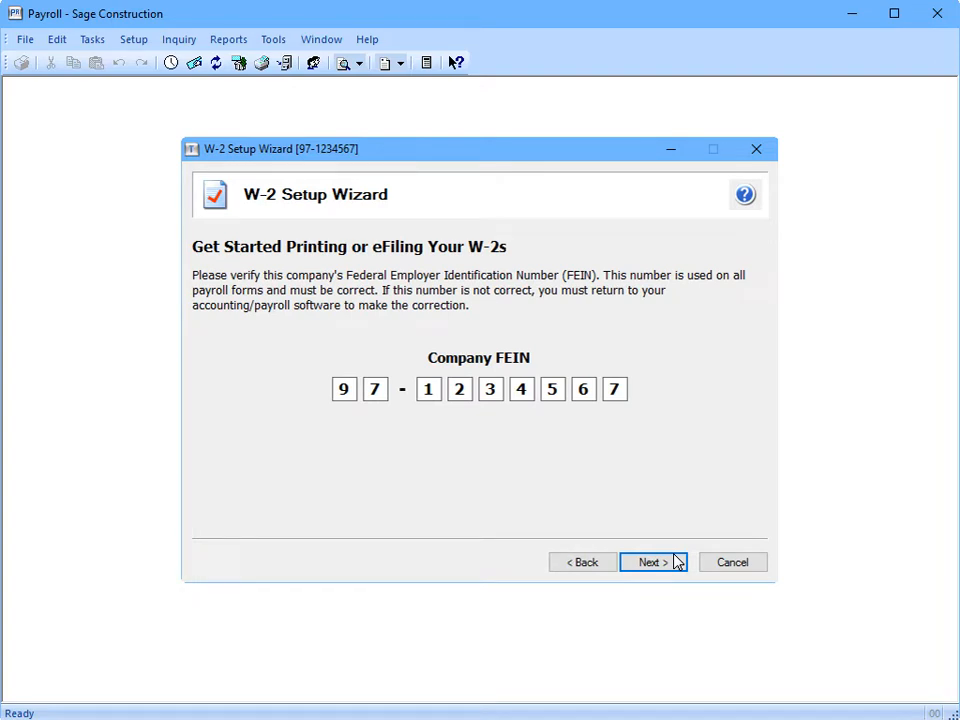
pyautogui.click(629, 565)
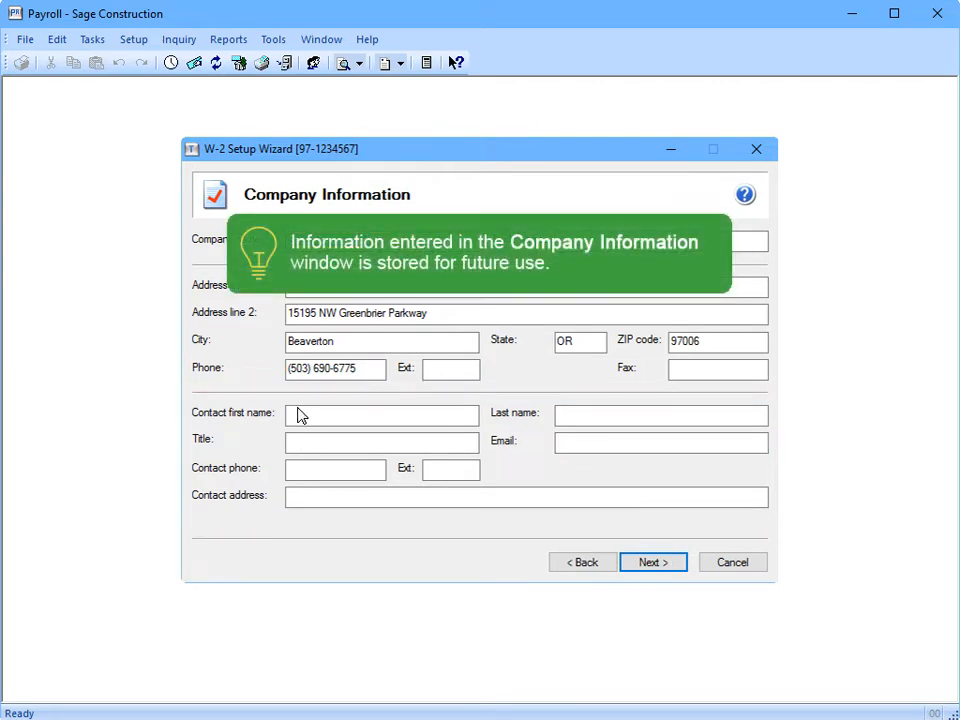
pyautogui.click(677, 562)
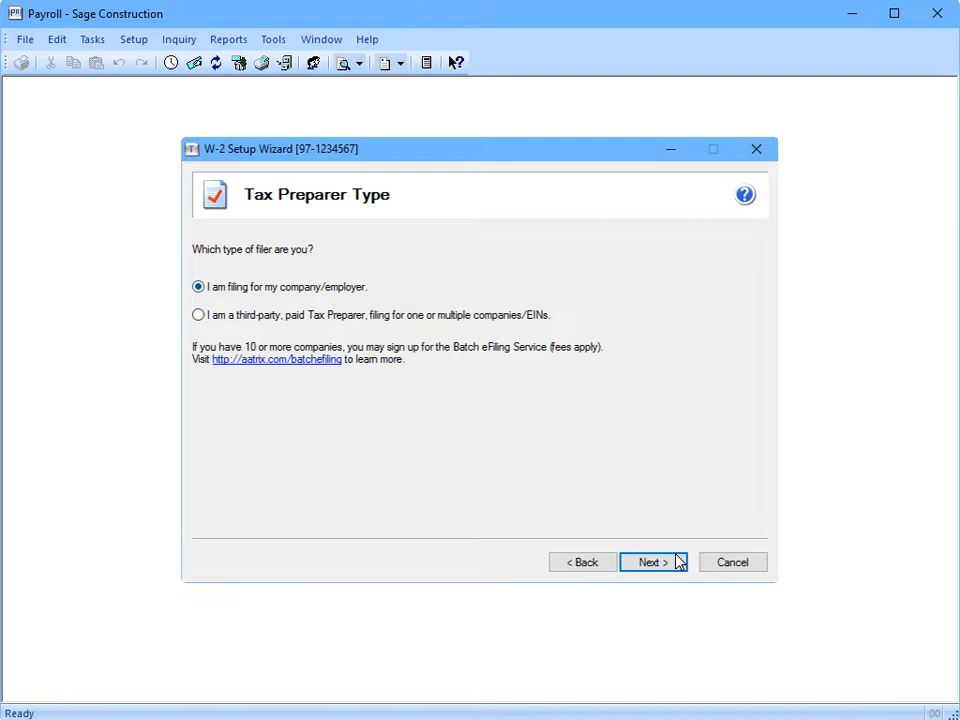
# Confirm own-company filing, then set OR Unemployment to 1234546-7 and OR Withholding to 1234667-8
pyautogui.click(677, 562)
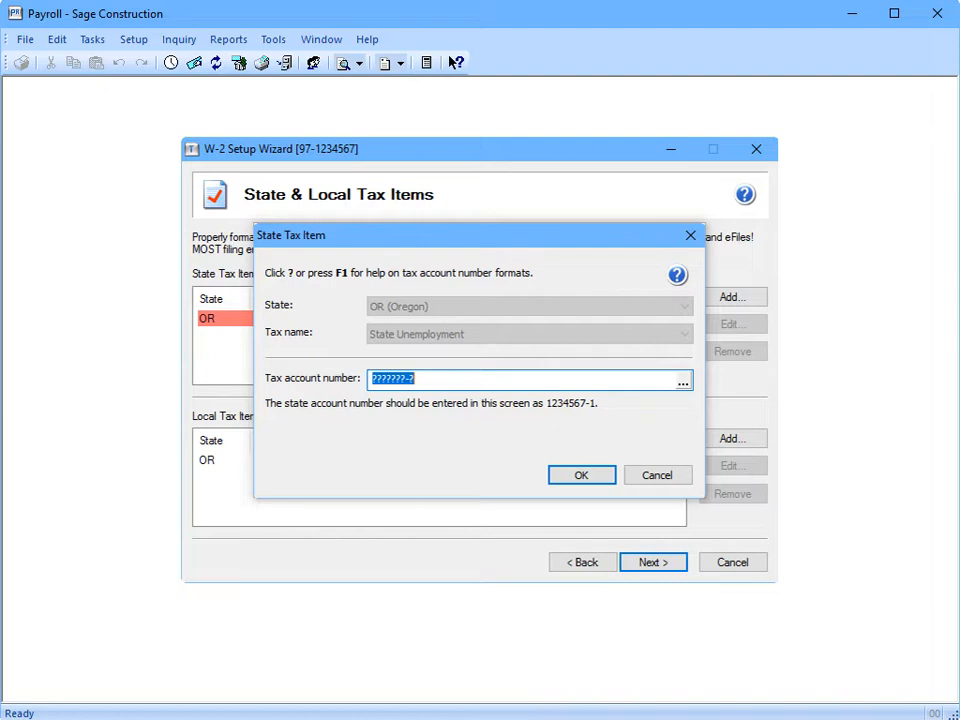
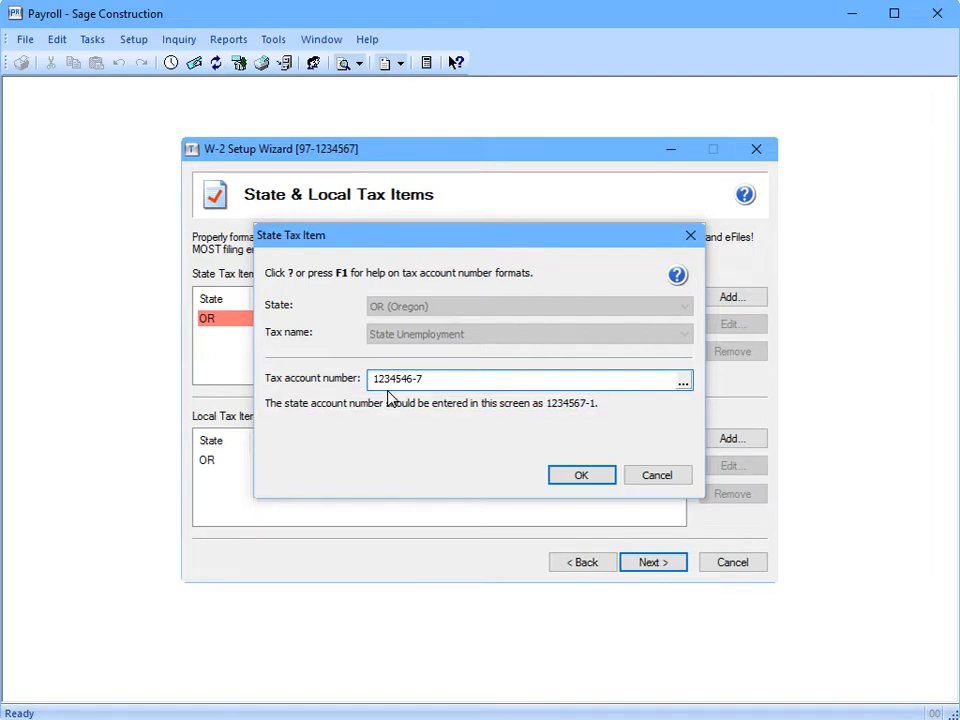
pyautogui.click(605, 472)
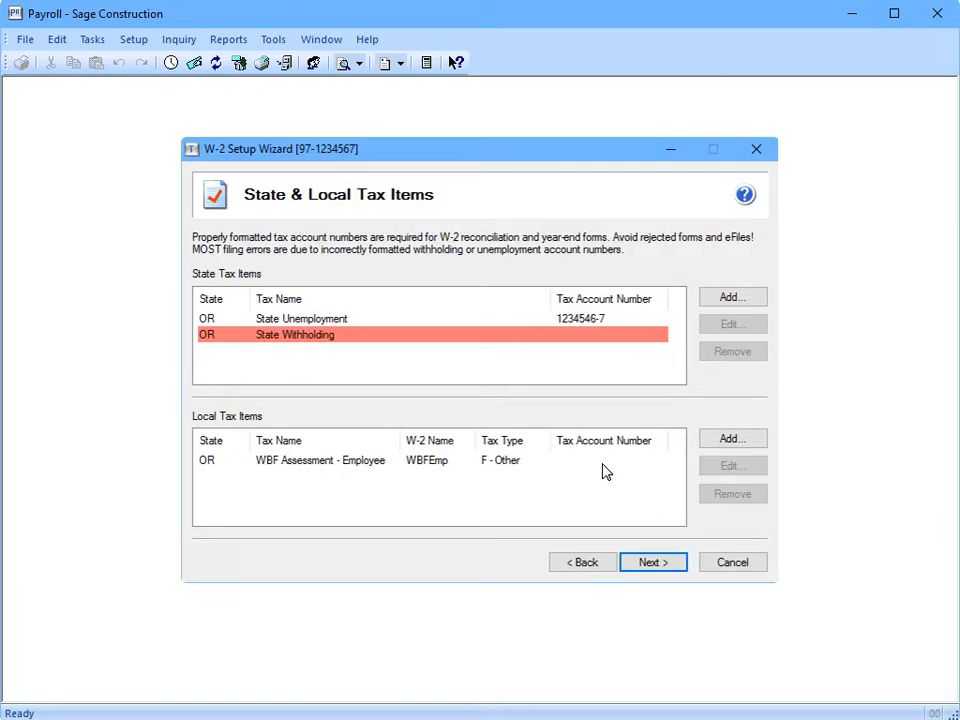
pyautogui.doubleClick(343, 336)
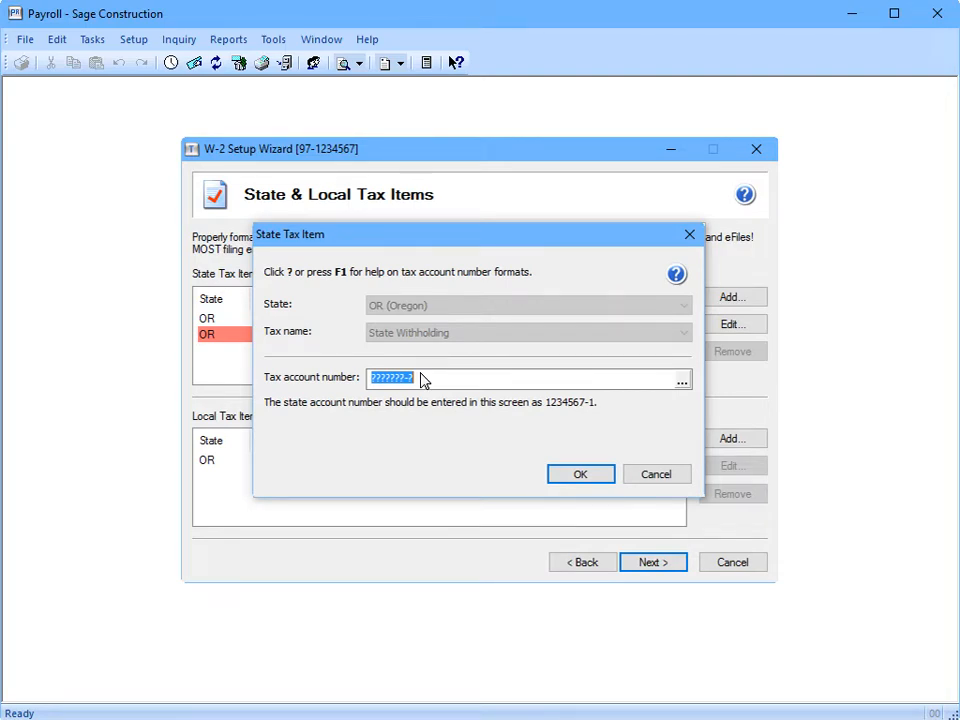
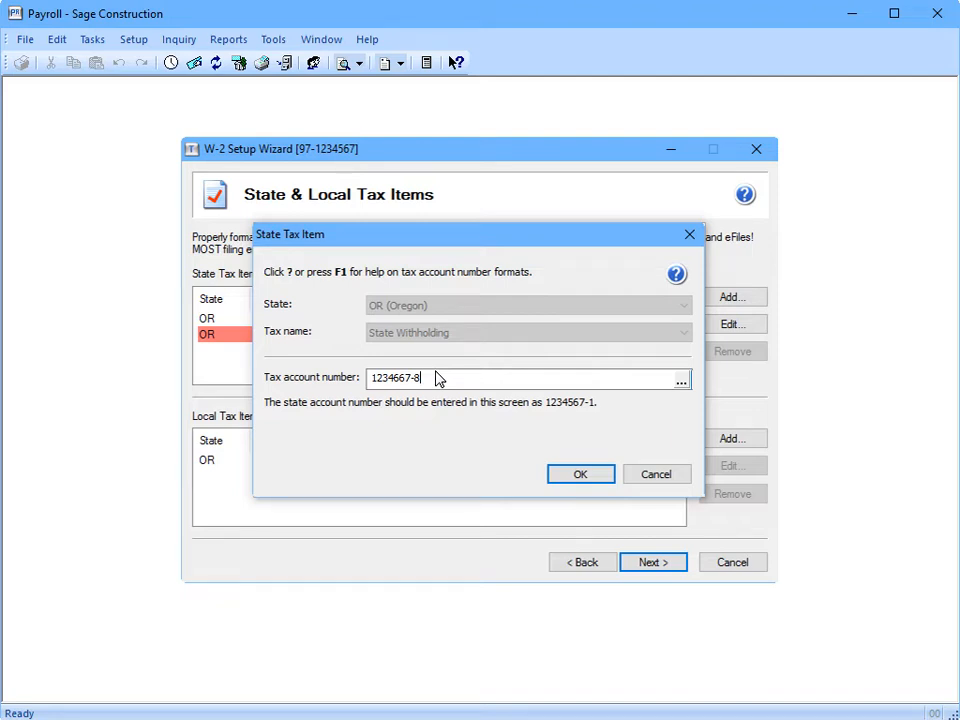
pyautogui.click(600, 476)
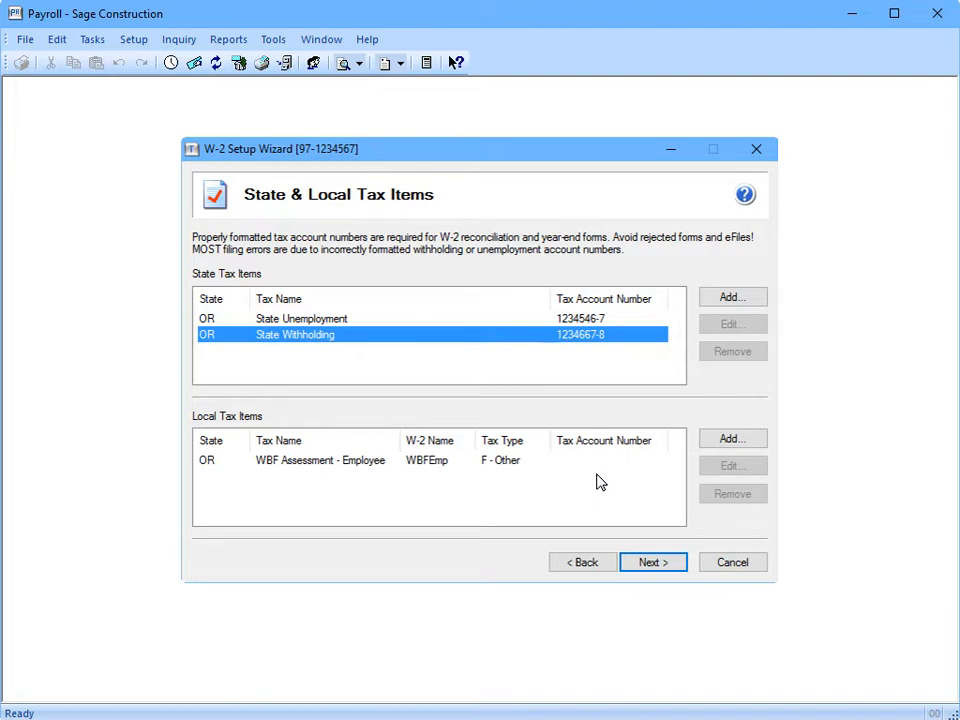
pyautogui.click(754, 299)
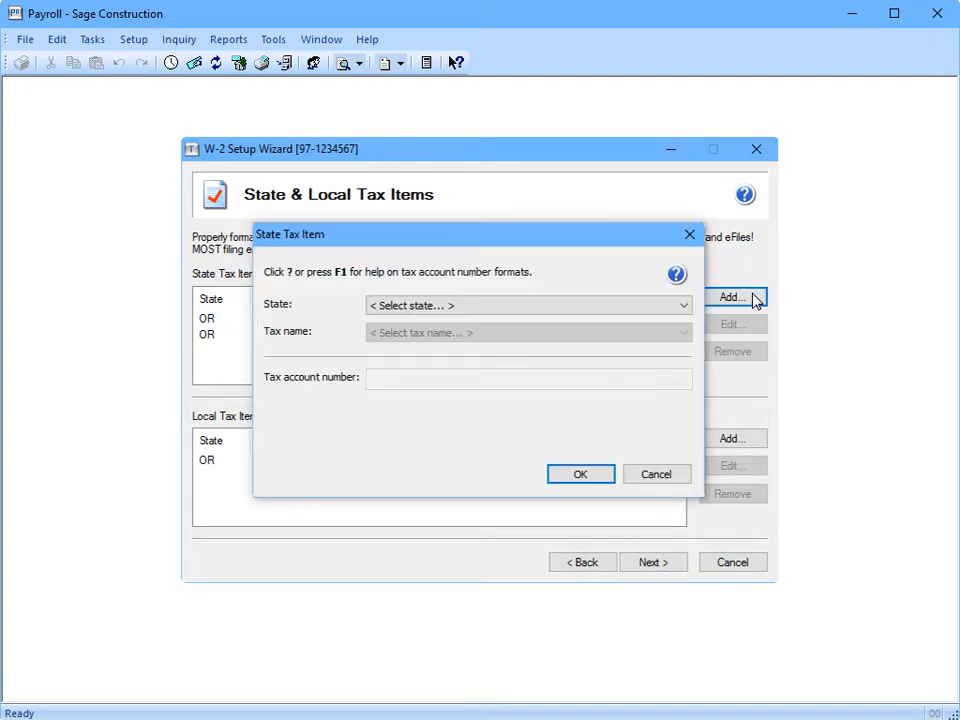
pyautogui.click(619, 310)
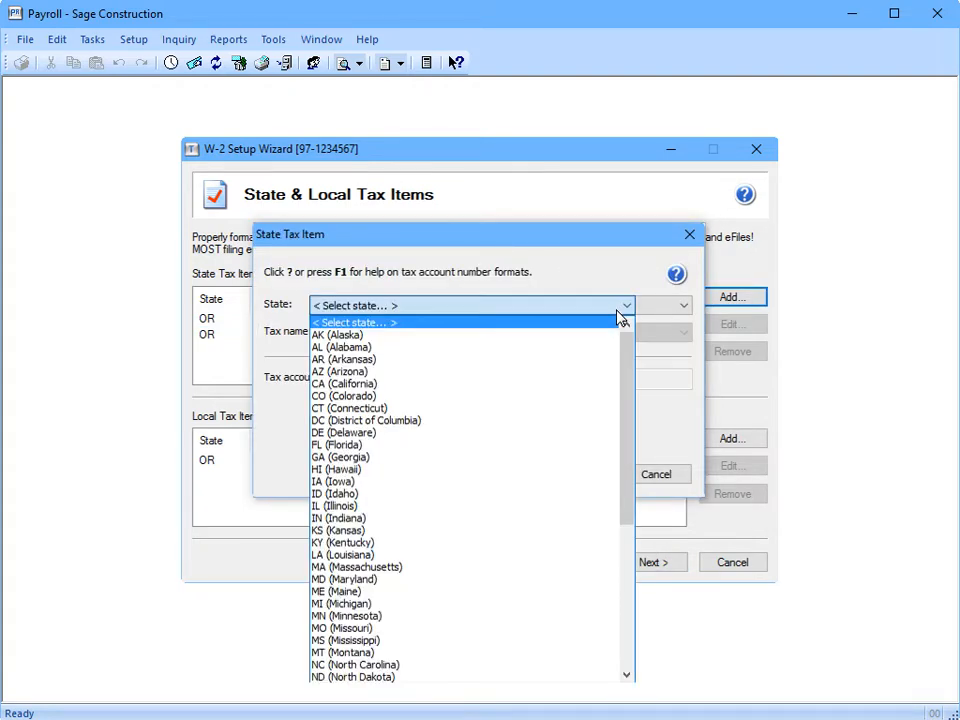
pyautogui.click(624, 313)
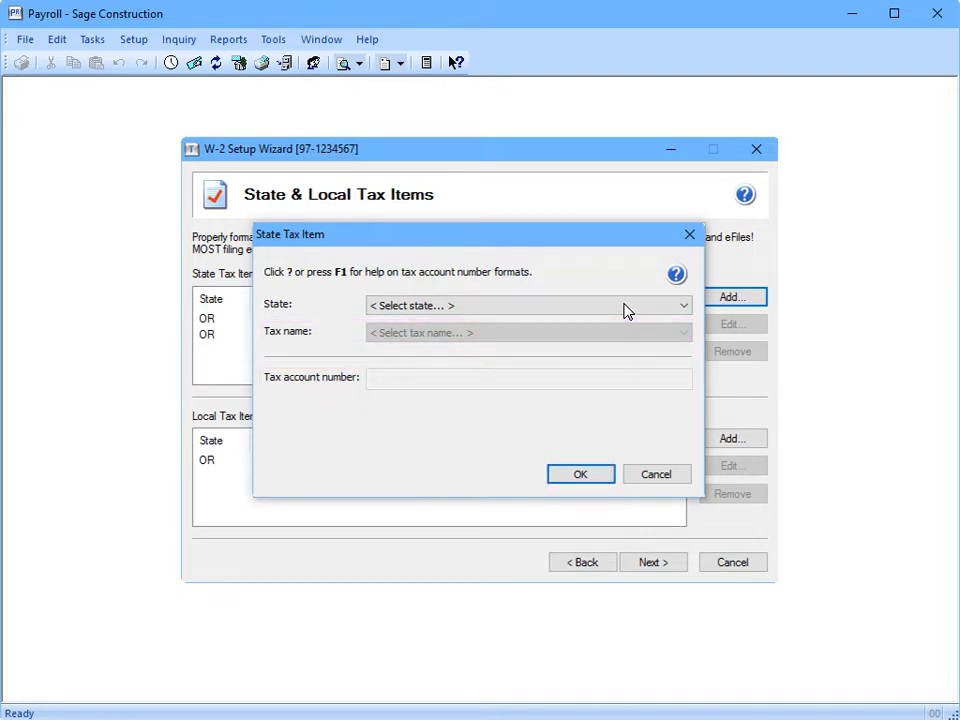
pyautogui.click(624, 476)
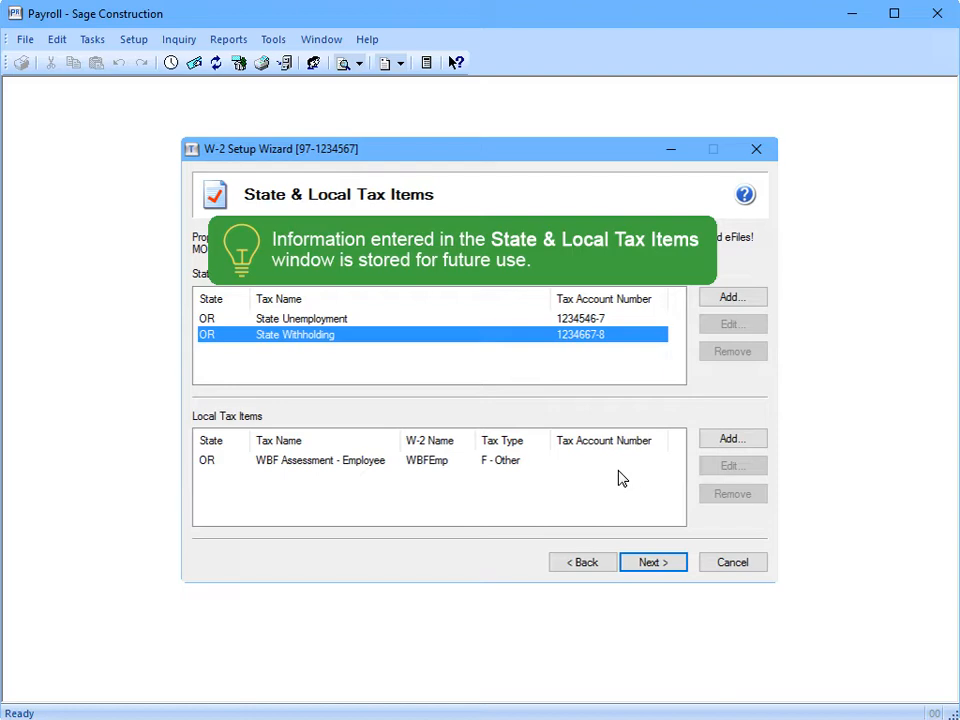
# Accept the Oregon tax items and the Data Verification answers (Yes only for CARES deferral)
pyautogui.click(677, 565)
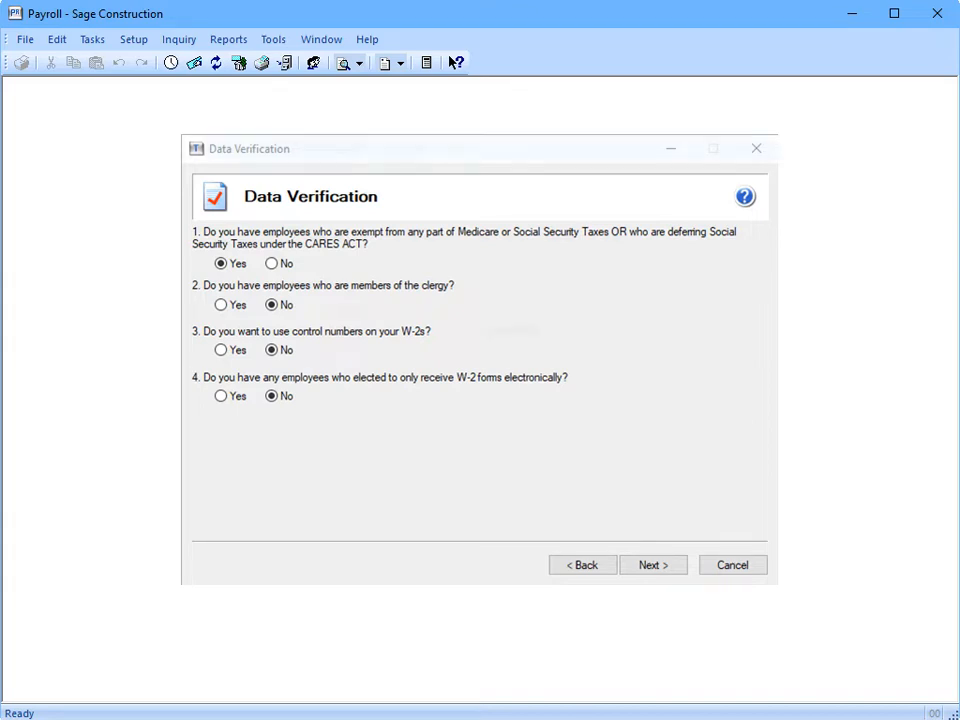
pyautogui.click(653, 565)
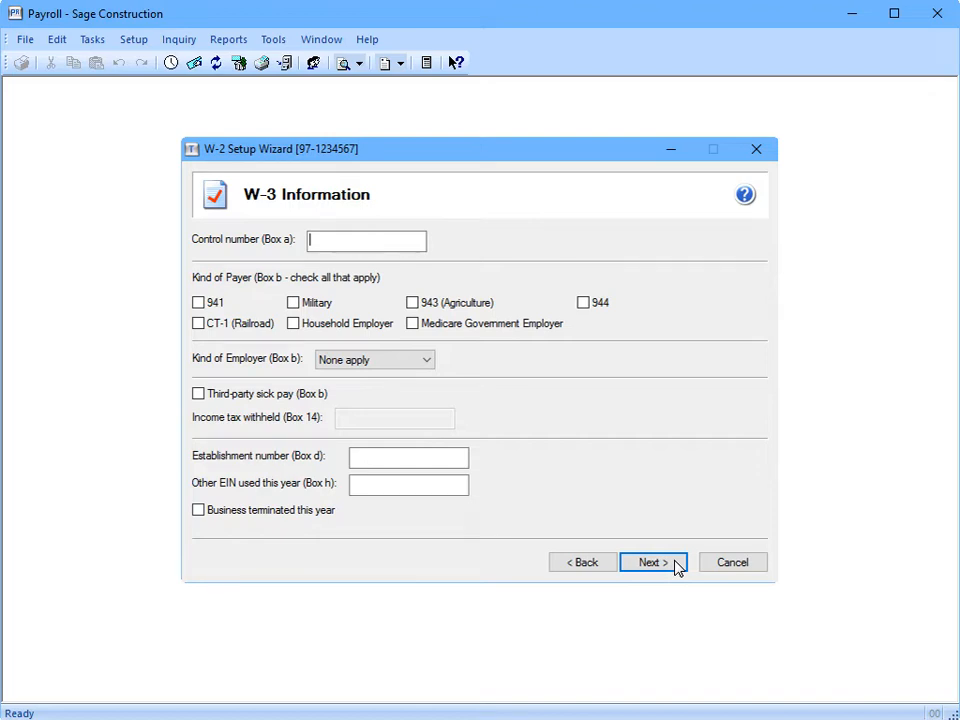
# Check 941 as the W-3 kind of payer and continue
pyautogui.click(198, 302)
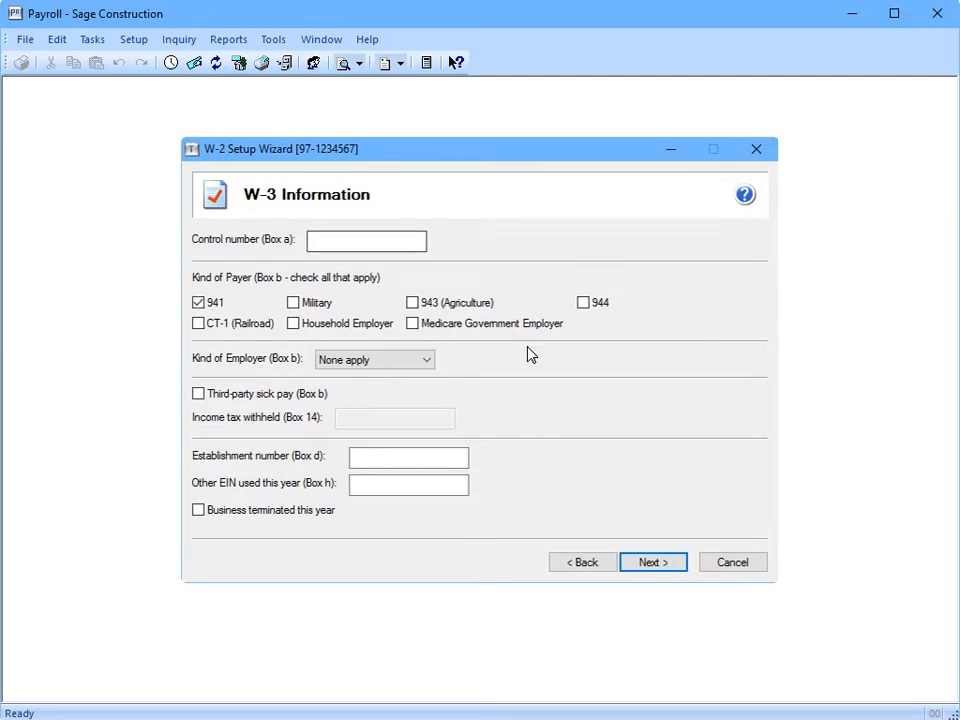
pyautogui.click(676, 559)
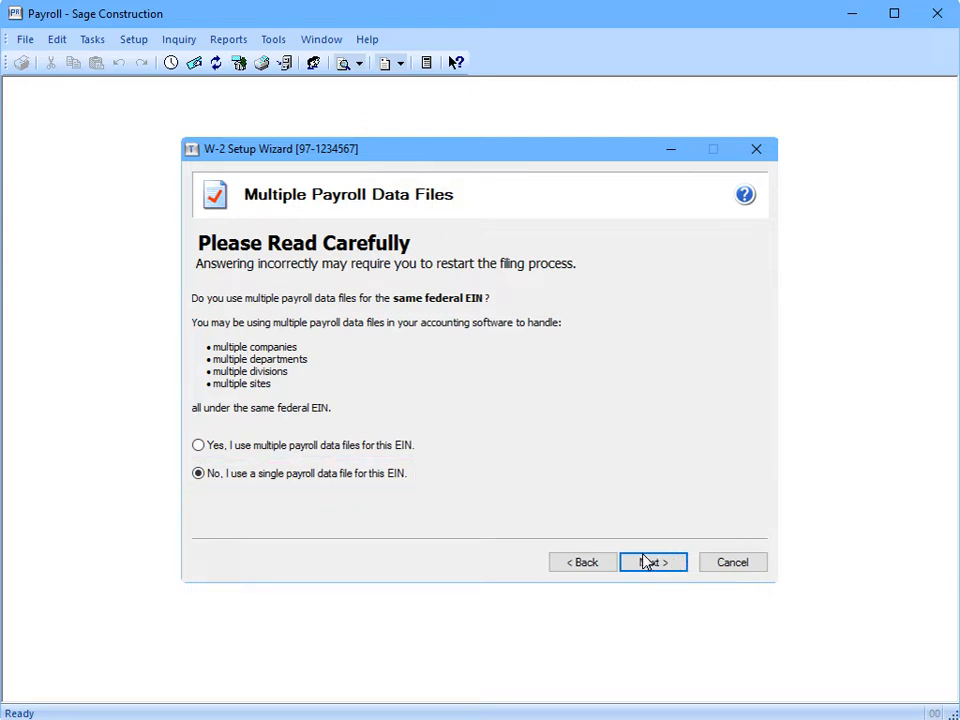
# Confirm one payroll data file for this EIN to finish the setup wizard
pyautogui.click(651, 562)
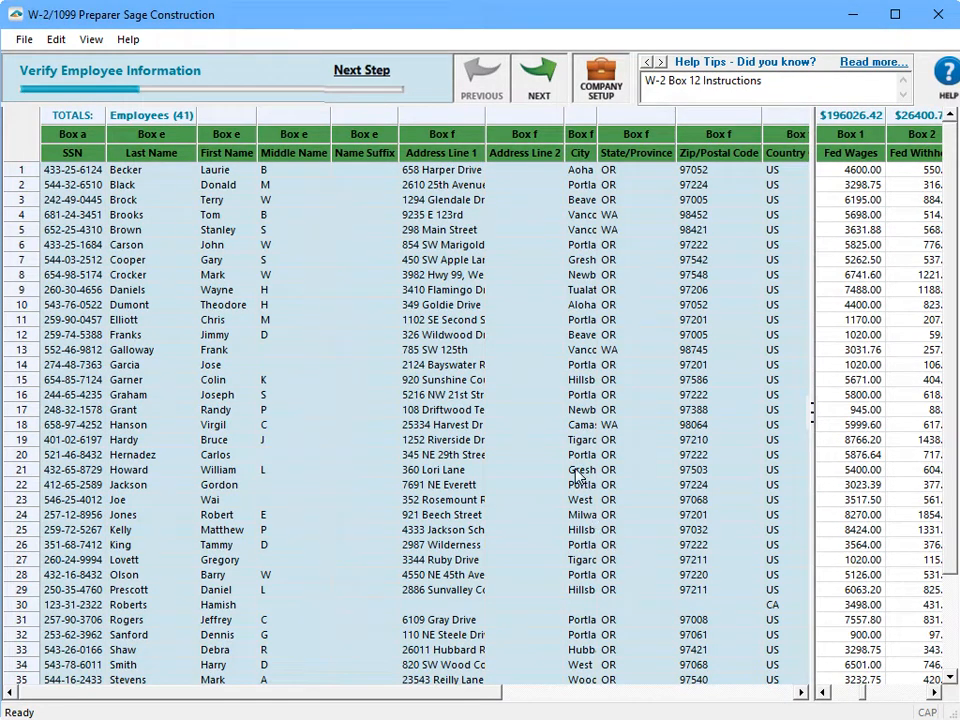
# Try advancing past Verify Employee Information, going back once for a flagged SSN
pyautogui.click(549, 72)
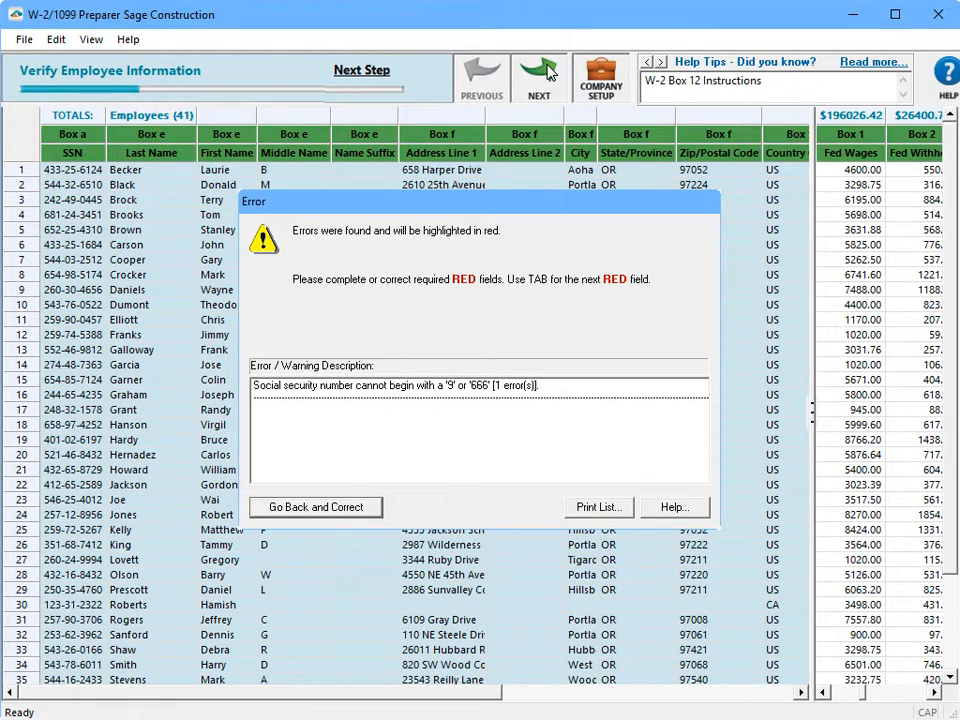
pyautogui.click(317, 507)
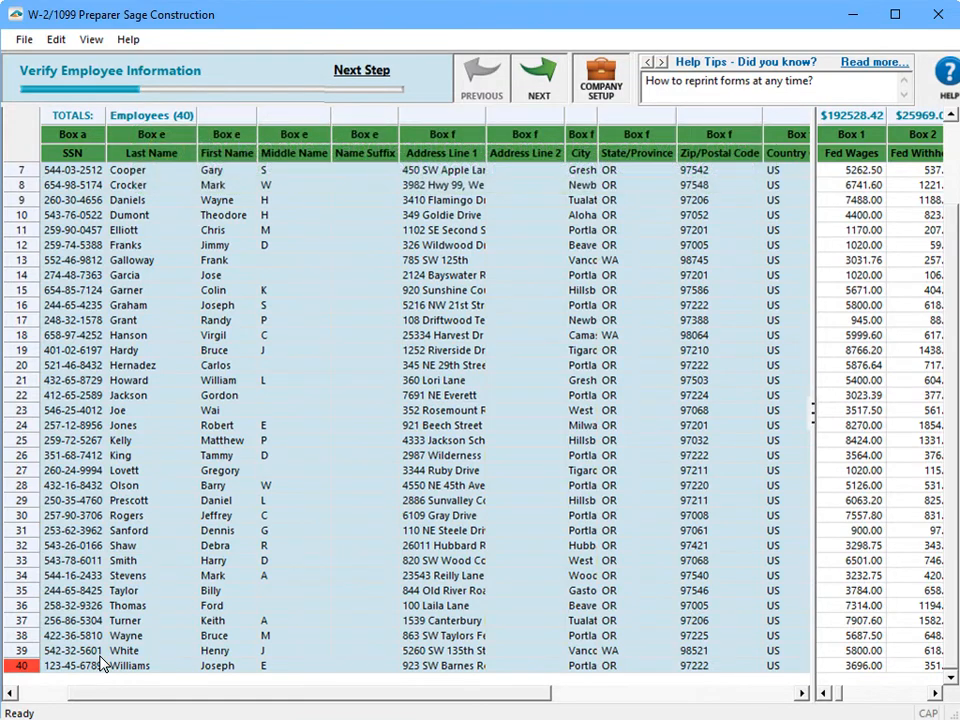
pyautogui.click(558, 67)
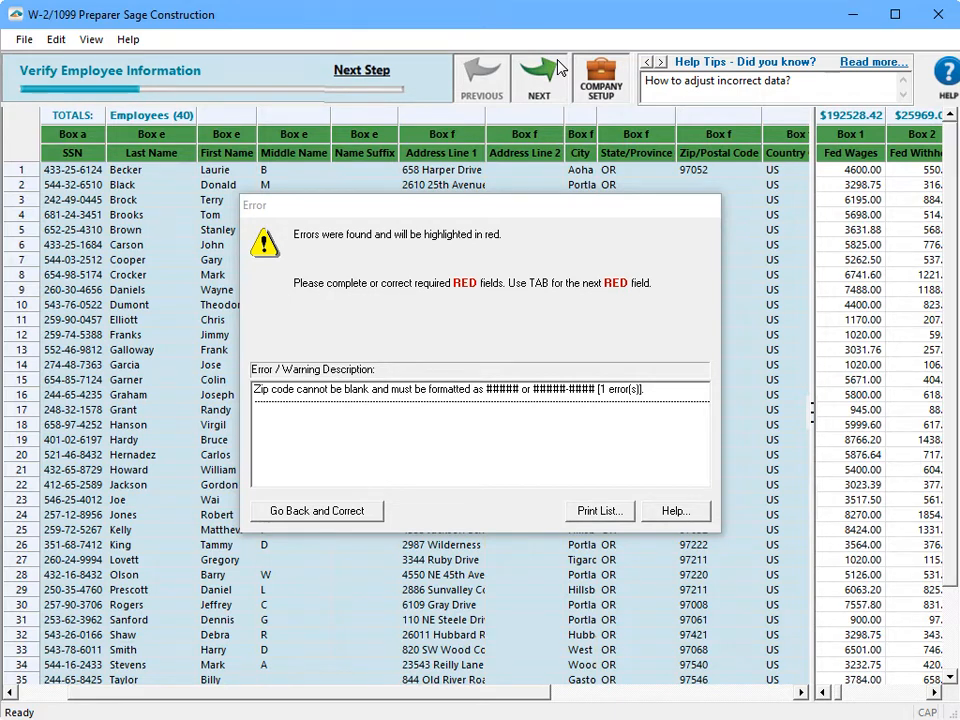
# Correct row 2's zip code to 97225 and continue through the verification steps
pyautogui.click(372, 512)
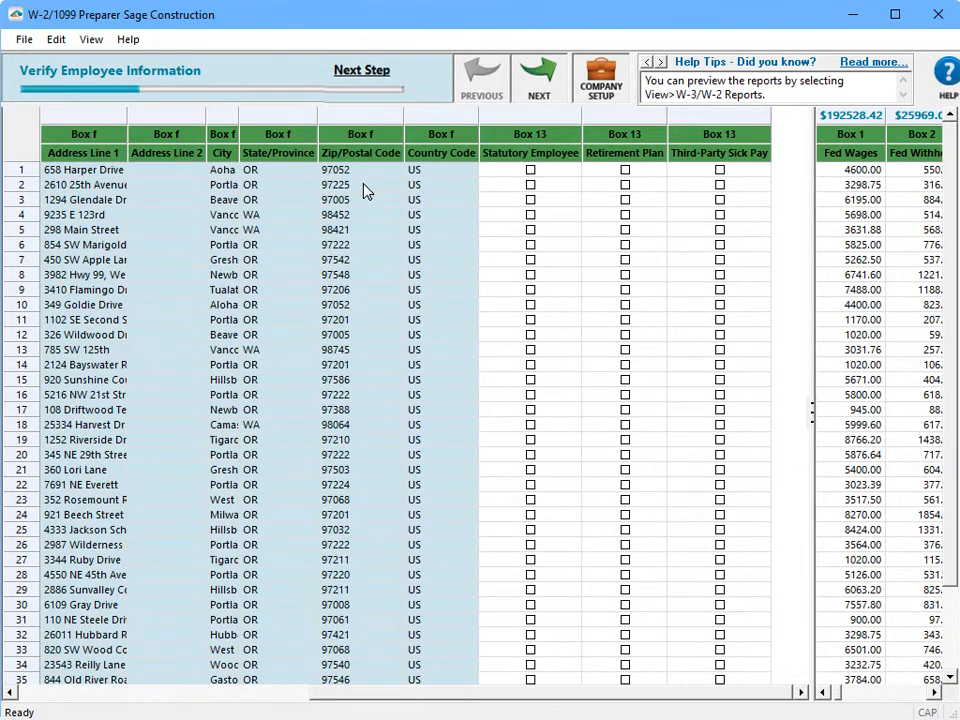
pyautogui.click(538, 88)
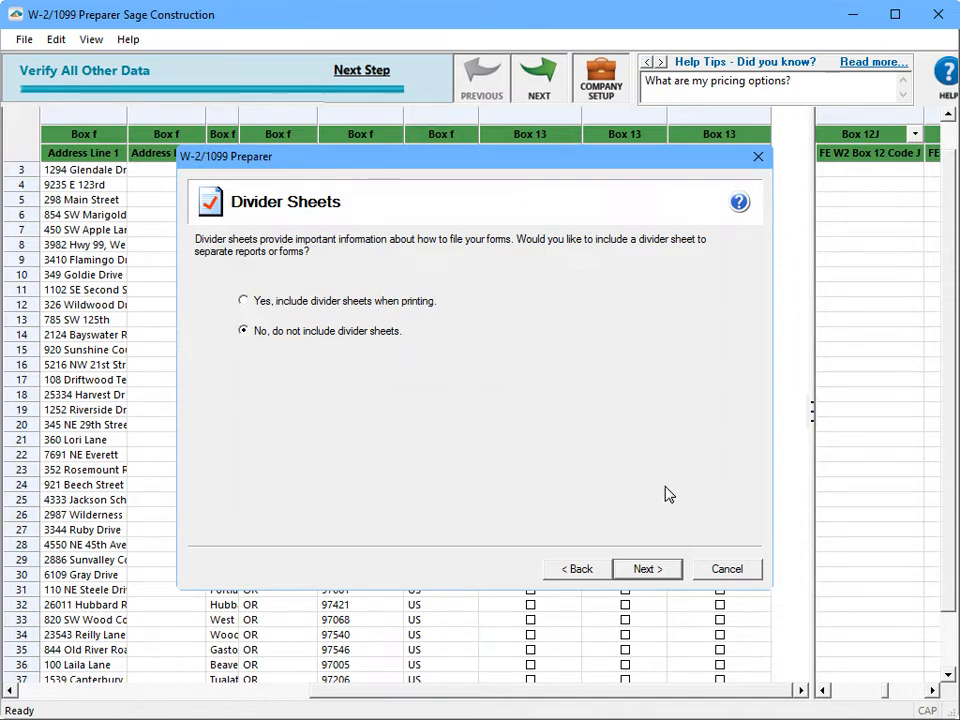
# Decline divider sheets and proceed to the Review Data summary
pyautogui.click(672, 563)
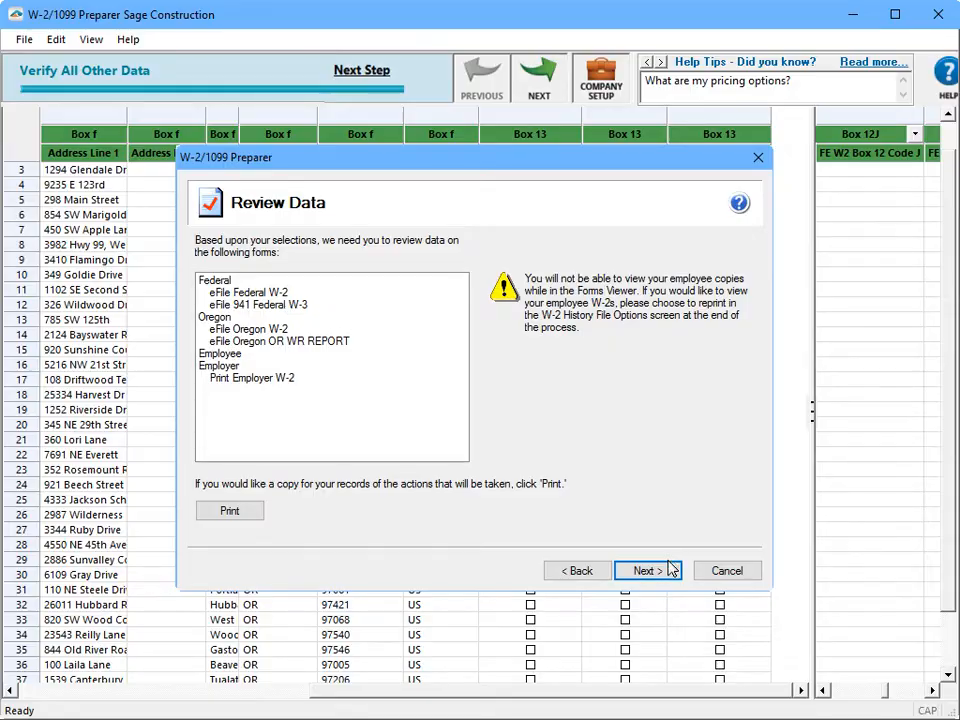
# Accept the queued federal, Oregon and employer W-2 forms and open the Forms Viewer
pyautogui.click(671, 568)
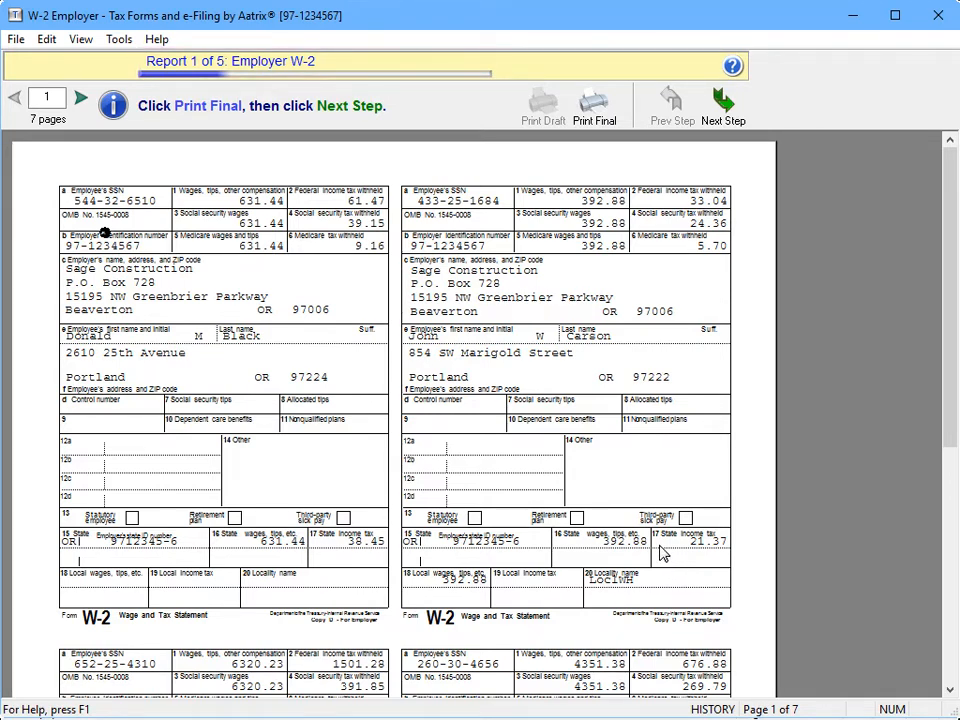
# Print the final employer W-2 copies to Adobe PDF, accepting the paper warning
pyautogui.click(607, 101)
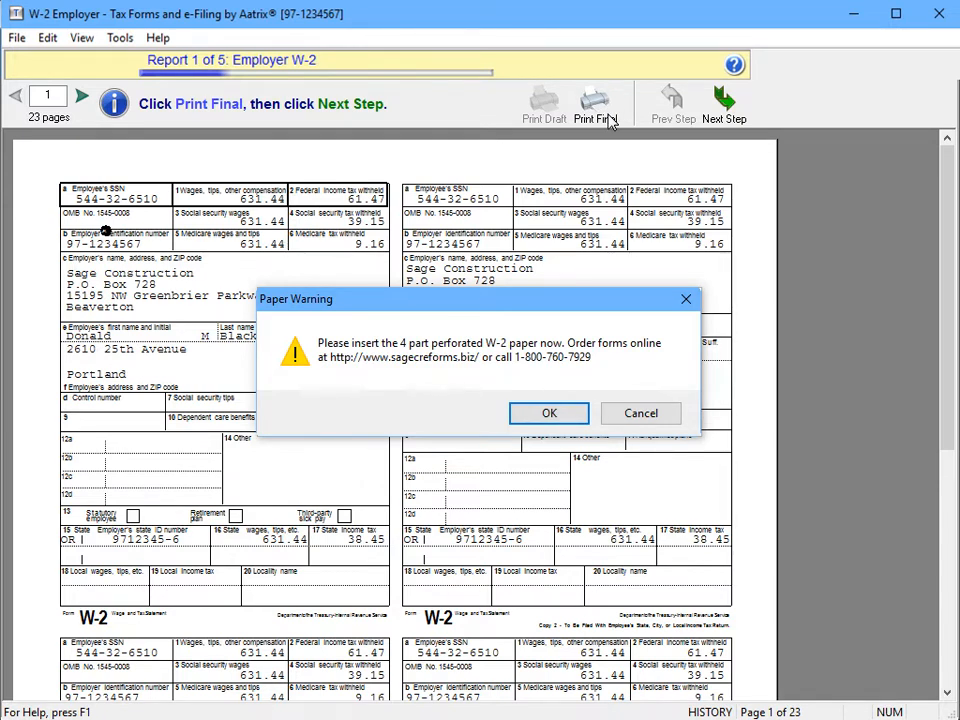
pyautogui.click(518, 411)
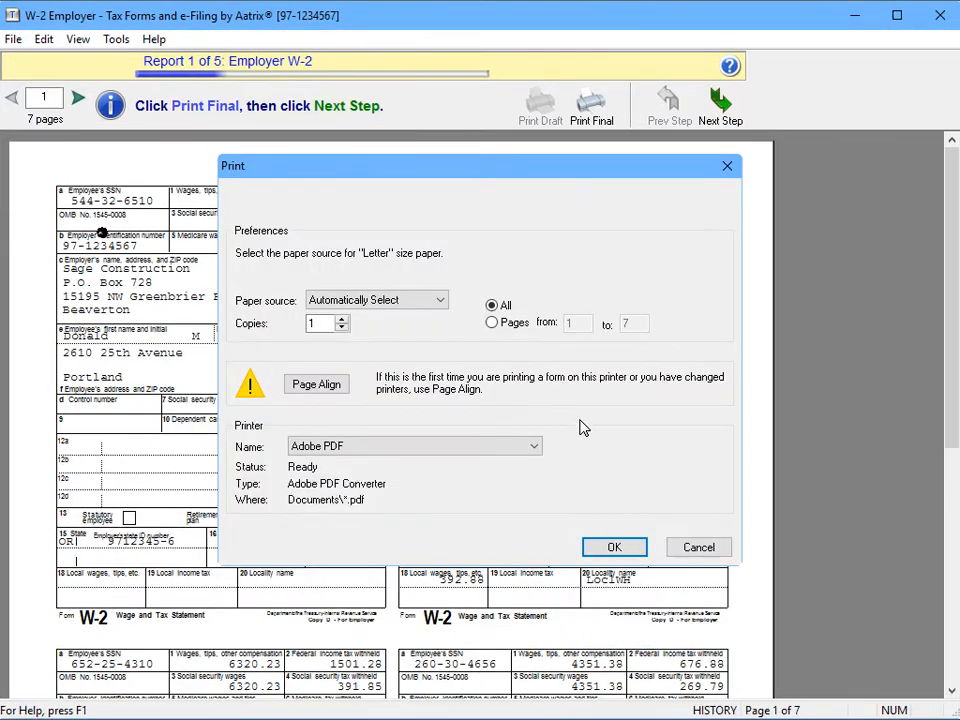
pyautogui.click(634, 551)
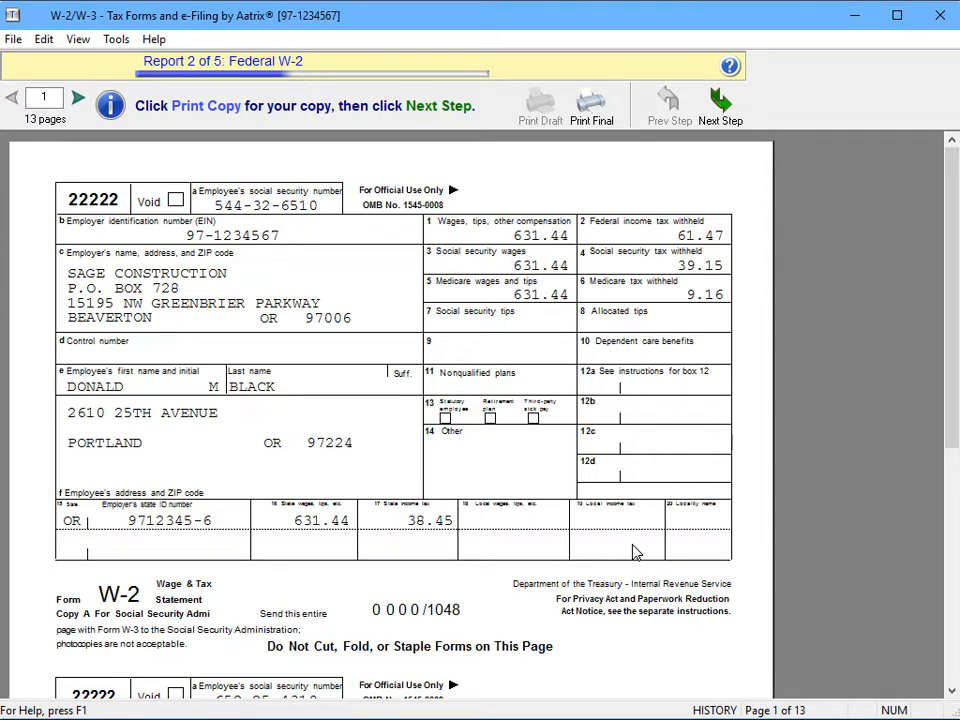
# Print the final Federal W-2 Copy A and the one-page Federal W-3 to Adobe PDF
pyautogui.click(614, 105)
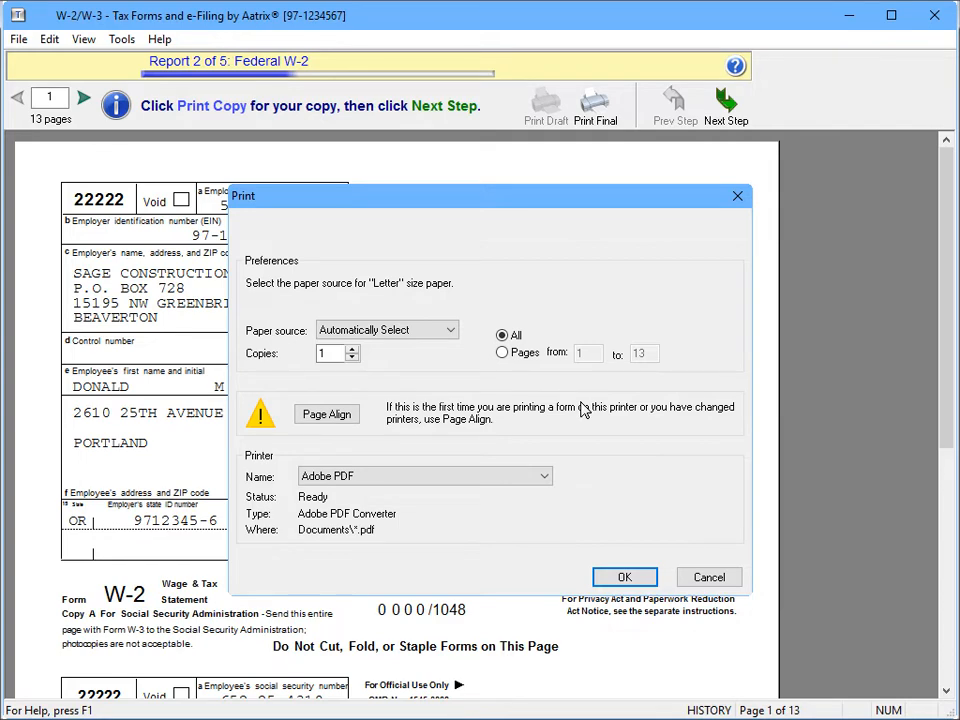
pyautogui.click(613, 576)
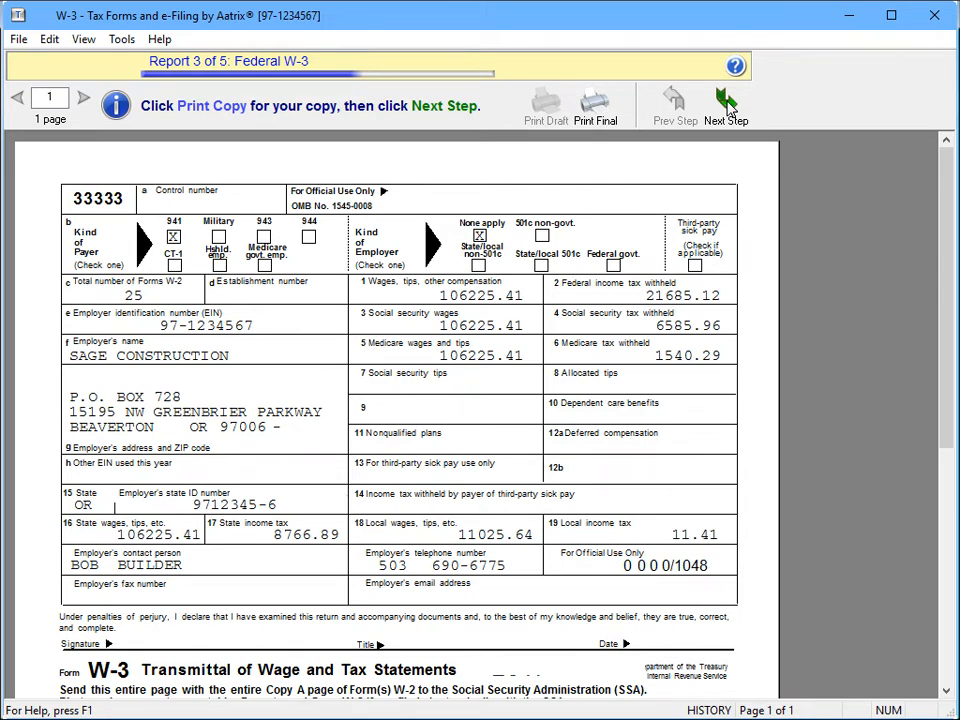
pyautogui.click(610, 110)
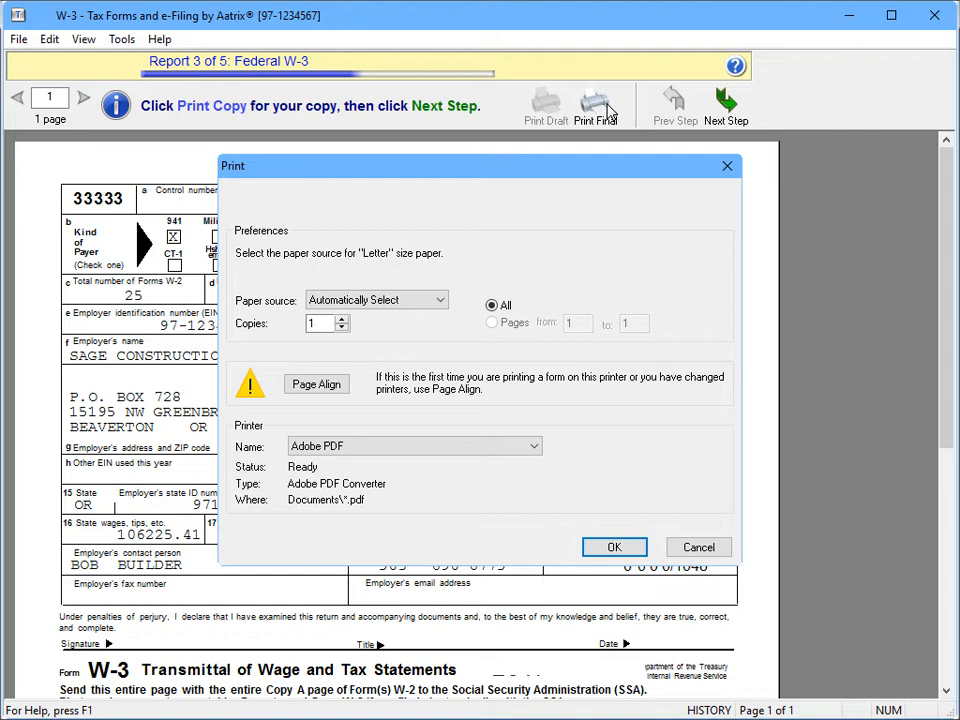
pyautogui.click(613, 546)
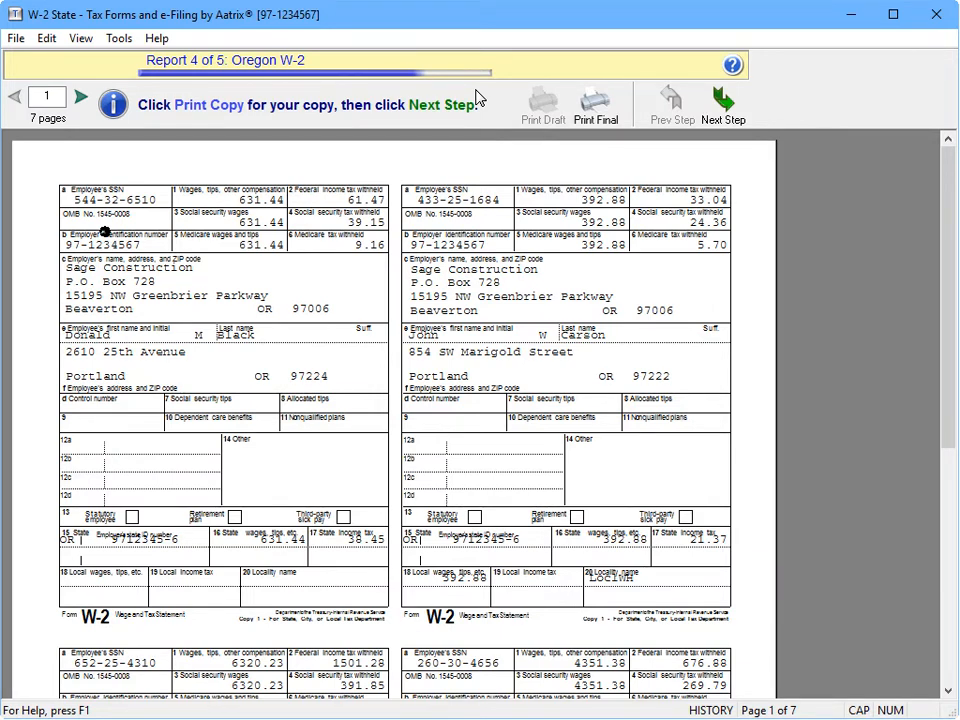
# Print the Oregon W-2s to Adobe PDF and advance to Report 5, the Oregon WR
pyautogui.click(730, 105)
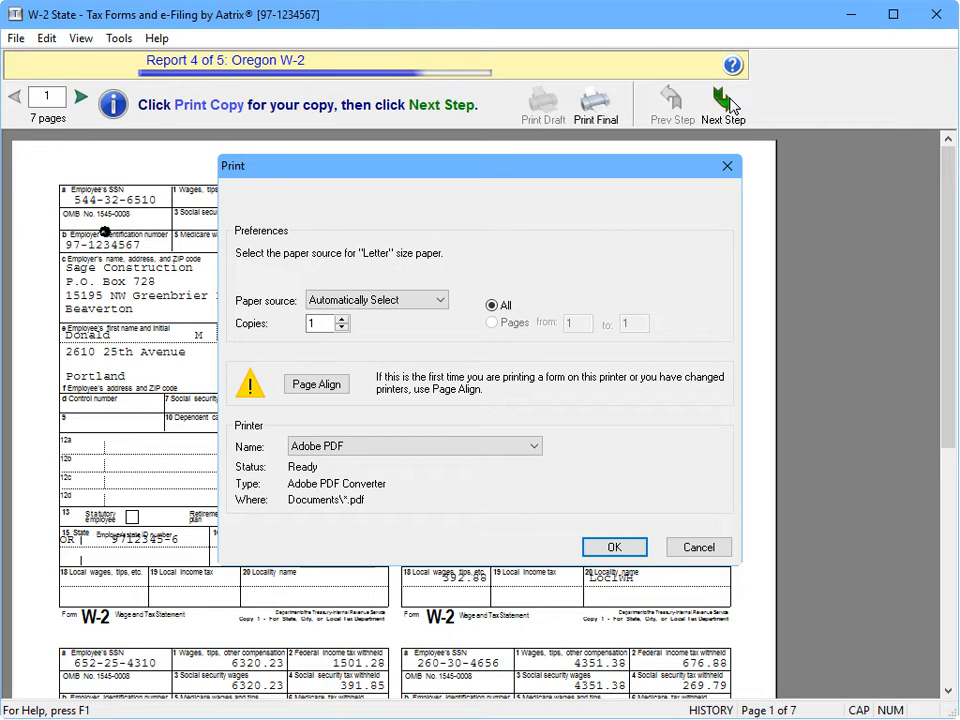
pyautogui.click(614, 548)
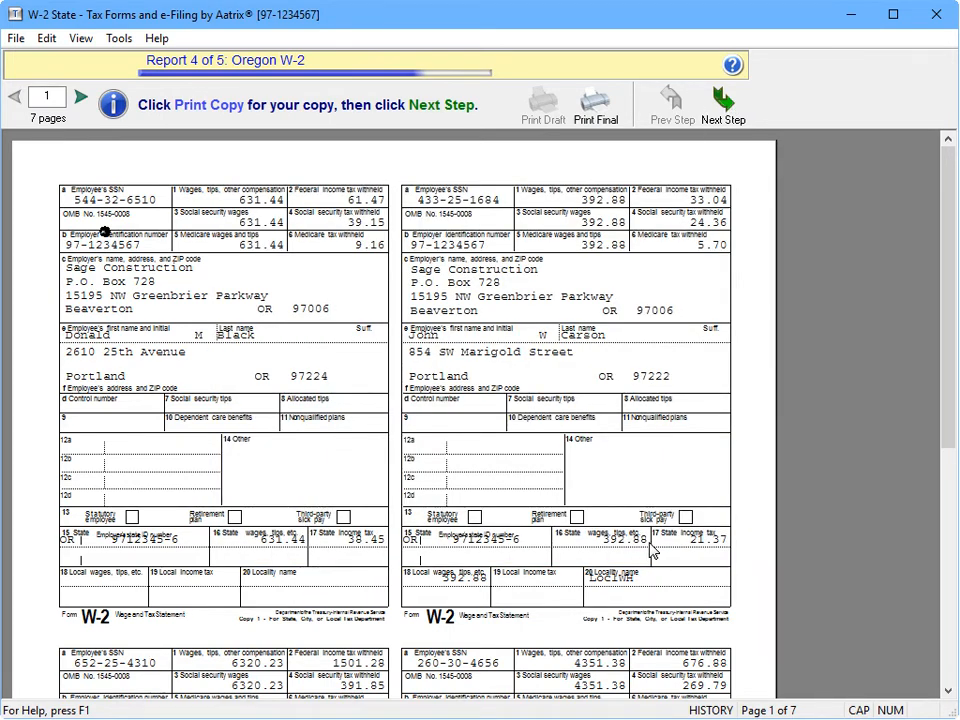
pyautogui.click(728, 108)
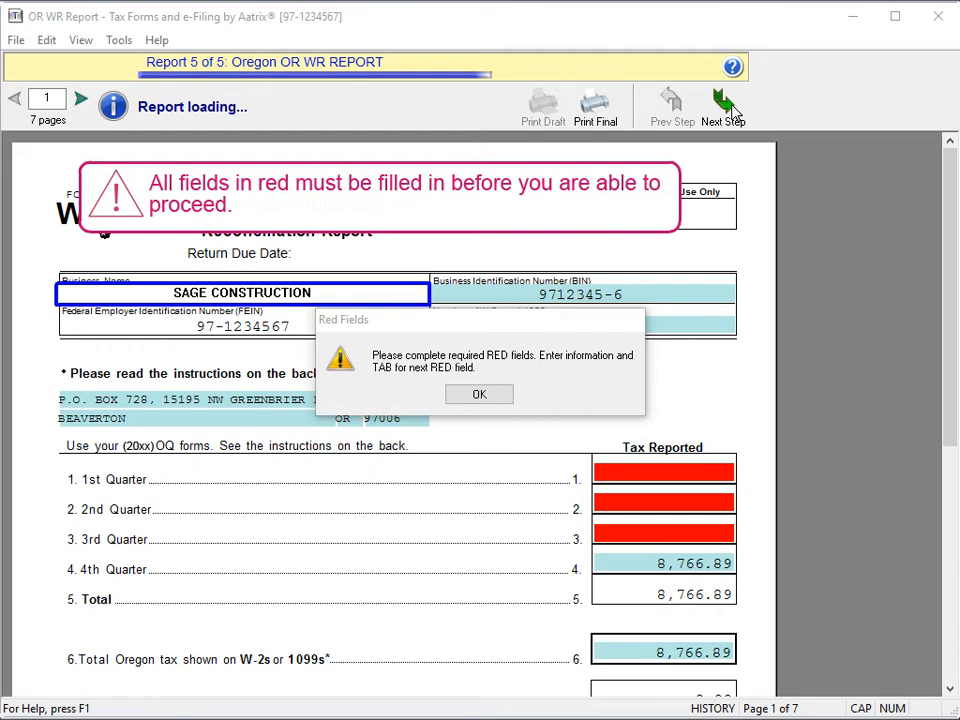
# Clear the red-fields warning and submit the Oregon WR, quarters 1–3 at 1.00, for verification
pyautogui.click(495, 396)
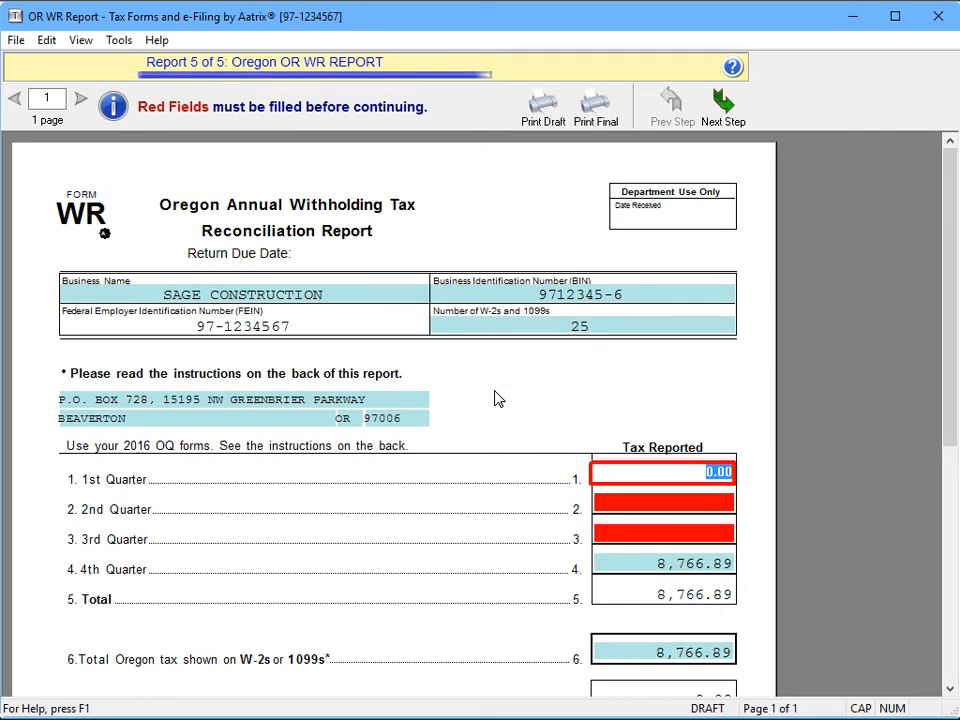
pyautogui.click(721, 120)
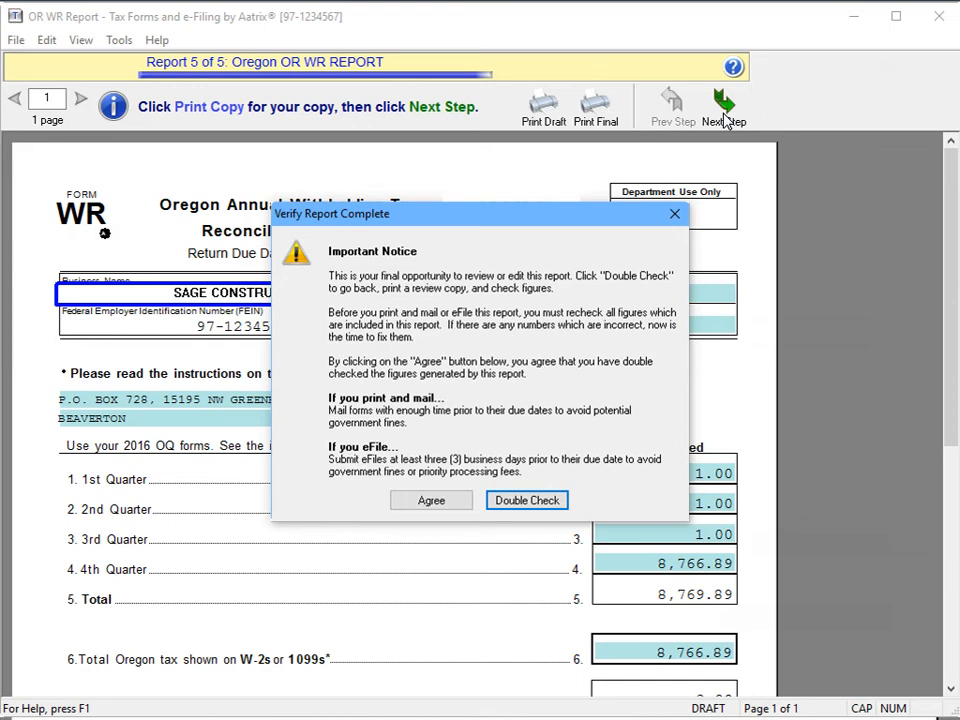
# Agree the Oregon WR figures are verified and print the report to Adobe PDF
pyautogui.click(403, 500)
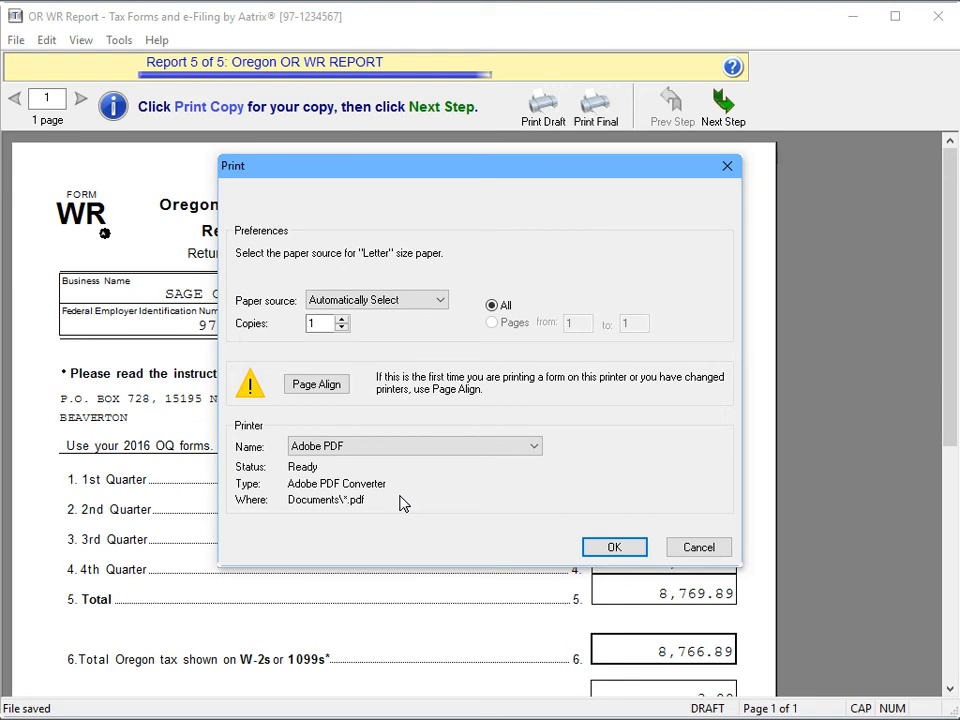
pyautogui.click(614, 547)
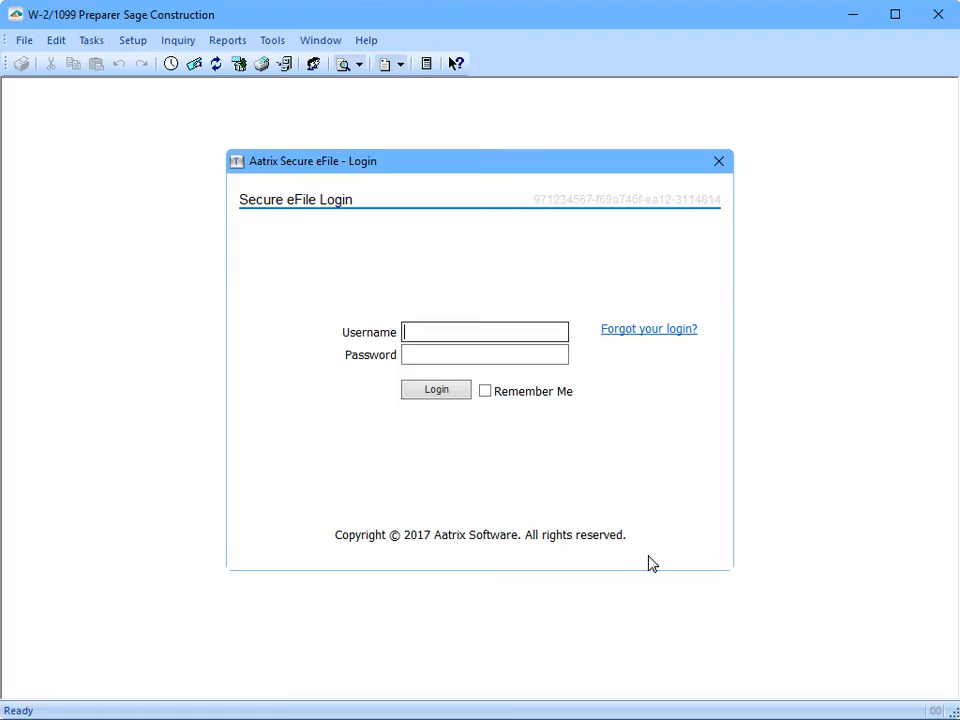